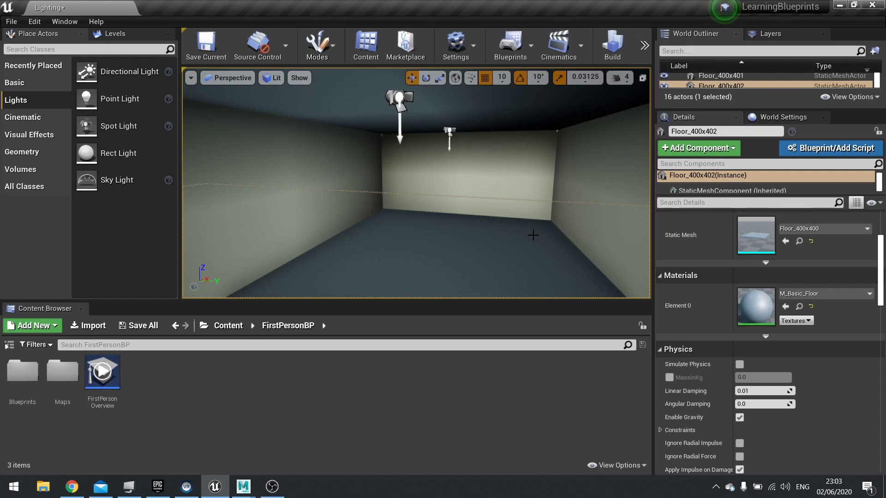
- Find the Post Process Volume actor and place one inside the room
{"action": "left_click", "coordinate": [48, 50]}
{"action": "type", "text": "post pr"}
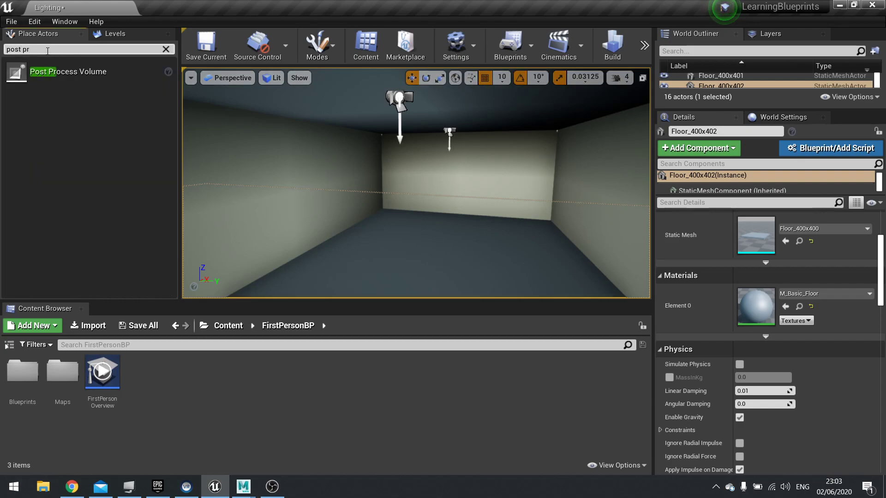
{"action": "left_click_drag", "start_coordinate": [18, 72], "coordinate": [469, 223]}
{"action": "right_click_drag", "start_coordinate": [389, 233], "coordinate": [410, 226]}
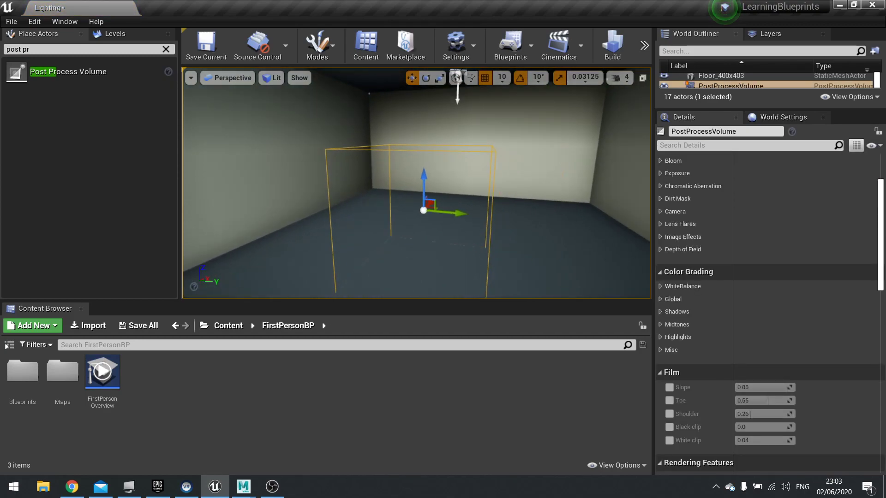
{"action": "key", "text": "w"}
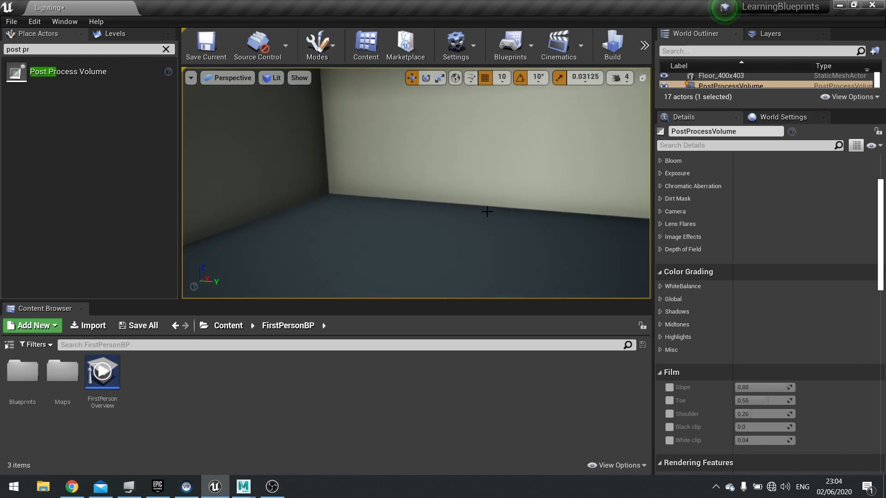
{"action": "key", "text": "f"}
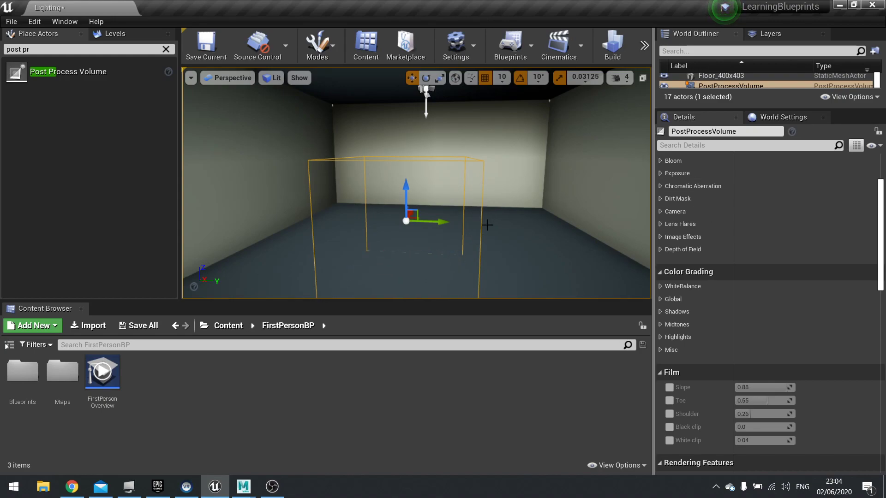
- Enable Infinite Extent (Unbound) on the Post Process Volume, then clear the details filter
{"action": "right_click_drag", "start_coordinate": [486, 225], "coordinate": [433, 180]}
{"action": "key", "text": "w"}
{"action": "key", "text": "d"}
{"action": "key", "text": "s"}
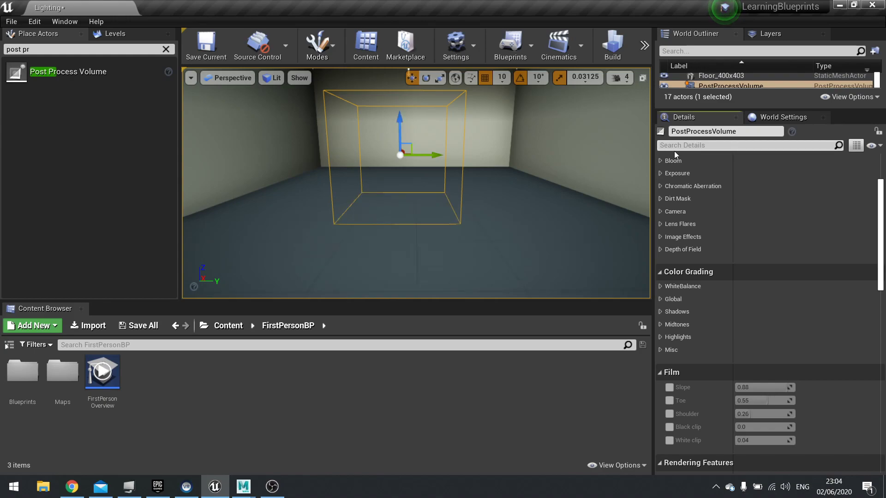
{"action": "type", "text": "infi"}
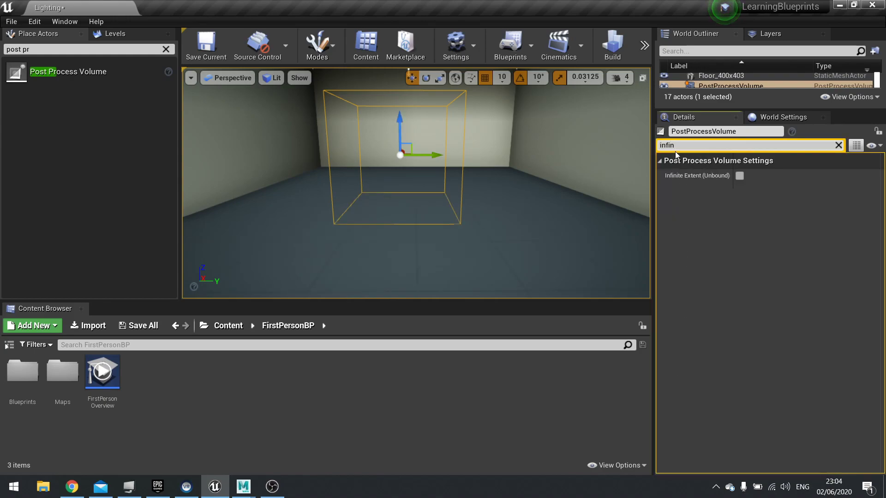
{"action": "type", "text": "n"}
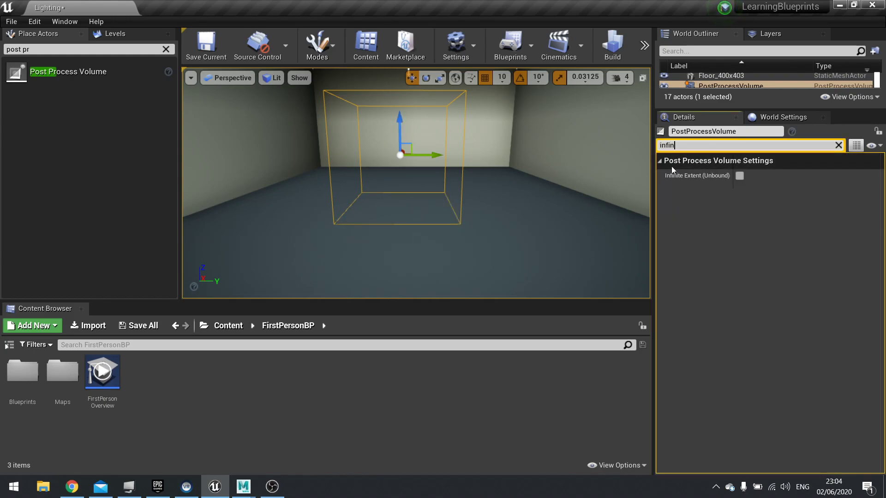
{"action": "left_click", "coordinate": [740, 176]}
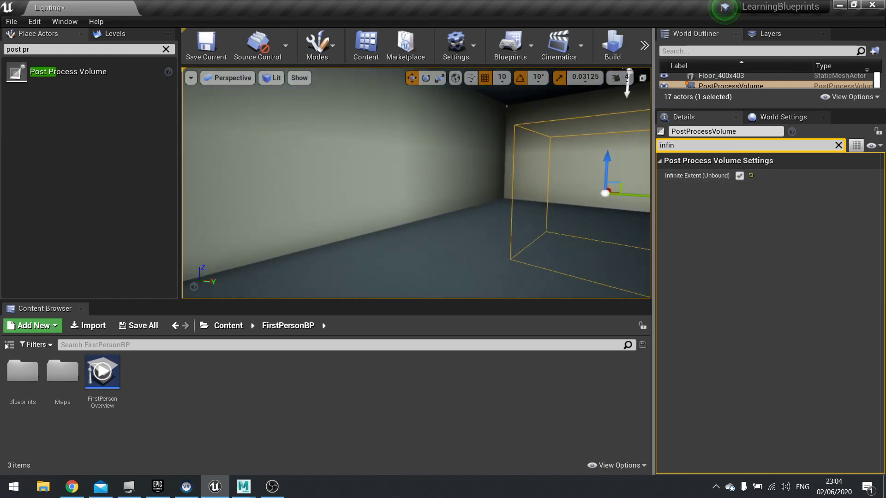
{"action": "key", "text": "f"}
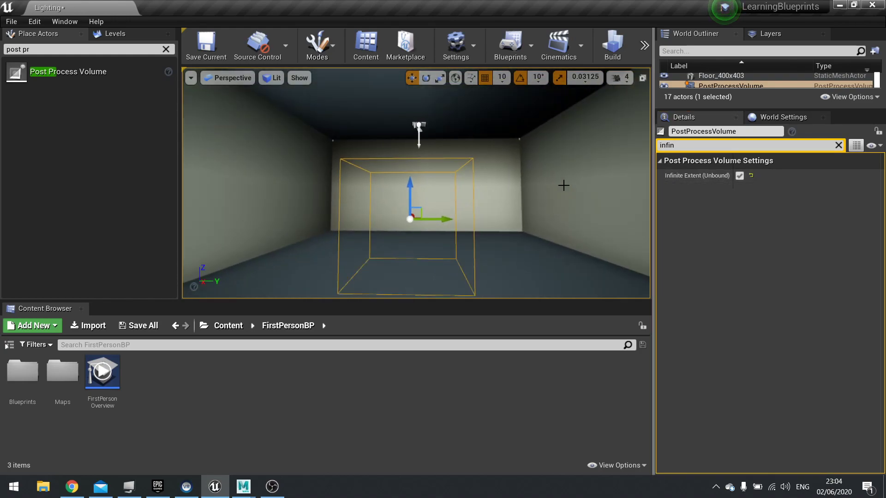
{"action": "left_click", "coordinate": [839, 145]}
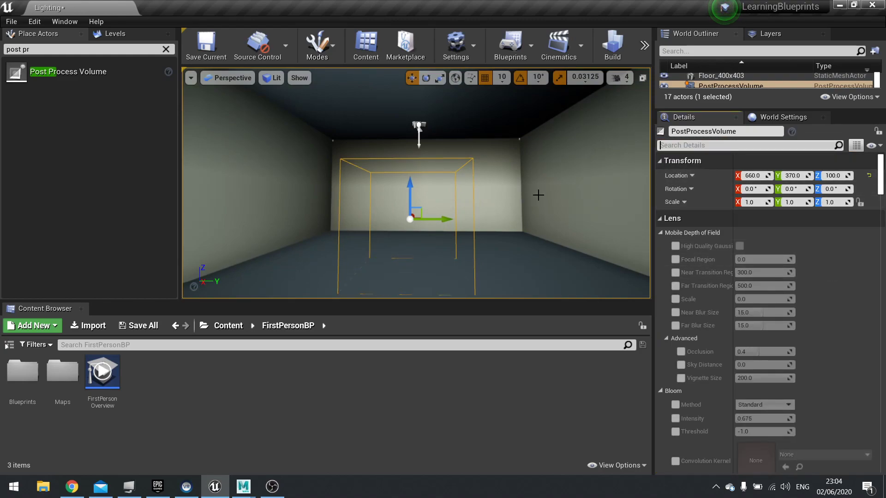
- Look over the room around the Post Process Volume and its available settings
{"action": "key", "text": "w"}
{"action": "right_click_drag", "start_coordinate": [538, 195], "coordinate": [429, 196]}
{"action": "key", "text": "d"}
{"action": "right_click_drag", "start_coordinate": [600, 185], "coordinate": [646, 256]}
{"action": "key", "text": "d"}
{"action": "key", "text": "w"}
{"action": "key", "text": "w"}
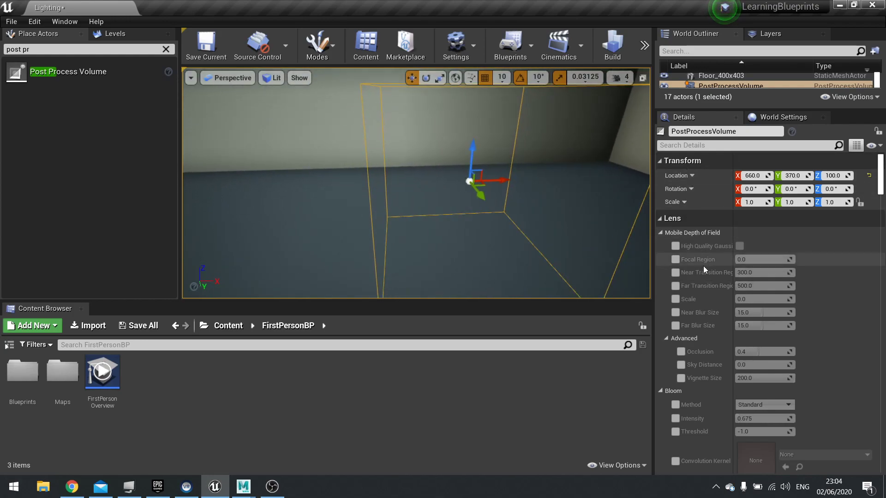
{"action": "scroll", "coordinate": [712, 332], "scroll_direction": "down", "scroll_amount": 2}
{"action": "scroll", "coordinate": [711, 327], "scroll_direction": "up", "scroll_amount": 2}
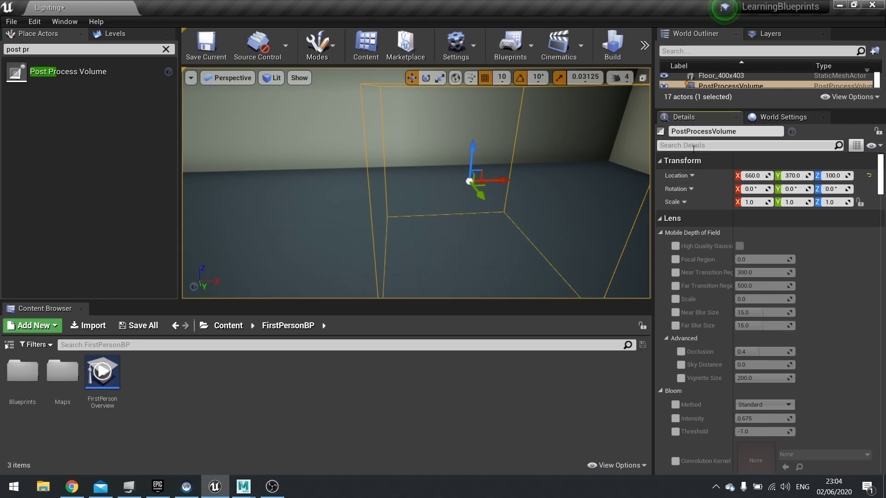
- Enable the volume's Indirect Lighting Intensity override and raise it to about 2.54
{"action": "type", "text": "indir"}
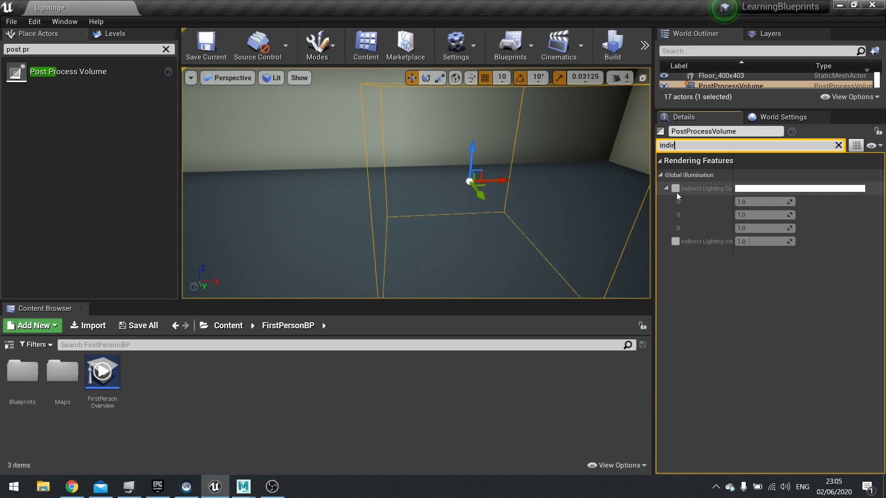
{"action": "left_click", "coordinate": [675, 242]}
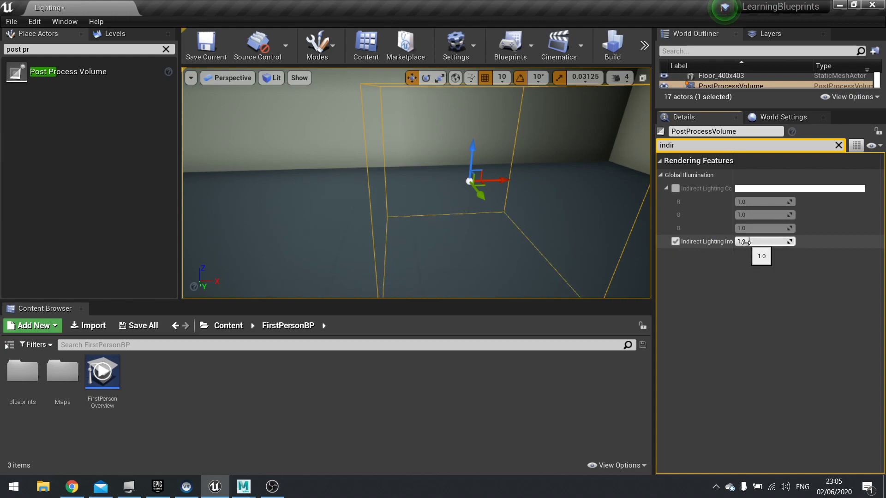
{"action": "left_click_drag", "start_coordinate": [749, 242], "coordinate": [774, 241]}
{"action": "right_click_drag", "start_coordinate": [522, 194], "coordinate": [512, 134]}
{"action": "mouse_move", "coordinate": [328, 148]}
{"action": "right_mouse_down"}
{"action": "mouse_move", "coordinate": [332, 166]}
{"action": "mouse_move", "coordinate": [323, 146]}
{"action": "right_mouse_up"}
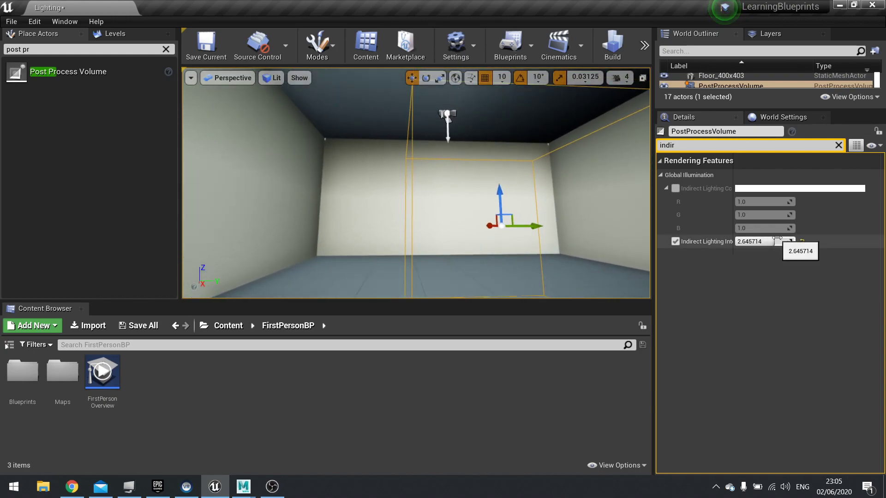
{"action": "mouse_move", "coordinate": [784, 242]}
{"action": "left_mouse_down"}
{"action": "mouse_move", "coordinate": [807, 242]}
{"action": "mouse_move", "coordinate": [791, 241]}
{"action": "left_mouse_up"}
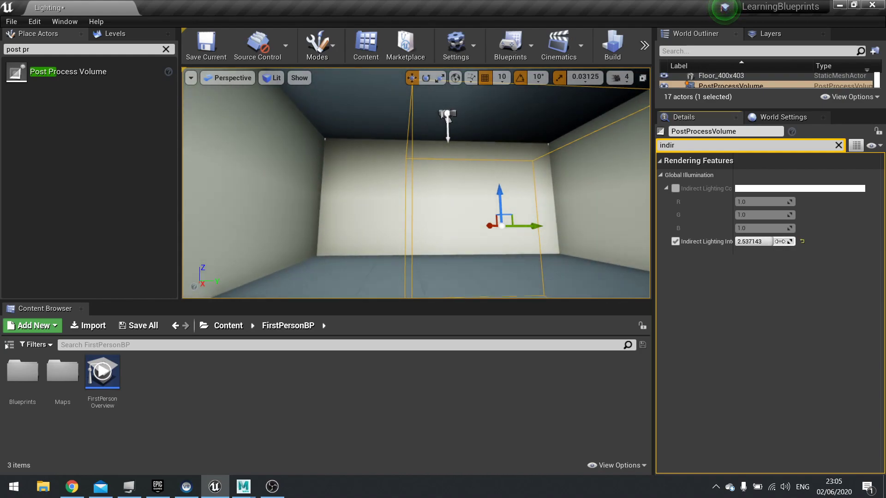
- Enable the Indirect Lighting Color override and choose a dusty pink tint of about R 0.63, G 0.36, B 0.30
{"action": "left_click", "coordinate": [675, 188]}
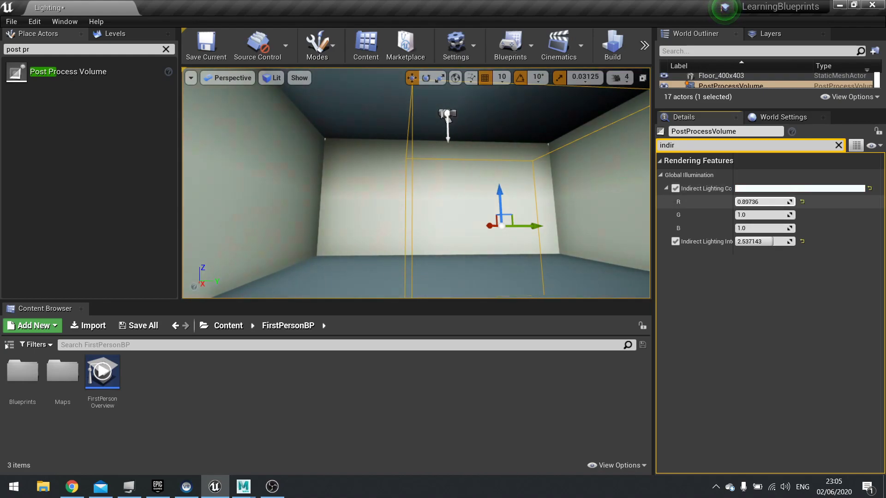
{"action": "left_click_drag", "start_coordinate": [762, 202], "coordinate": [750, 214]}
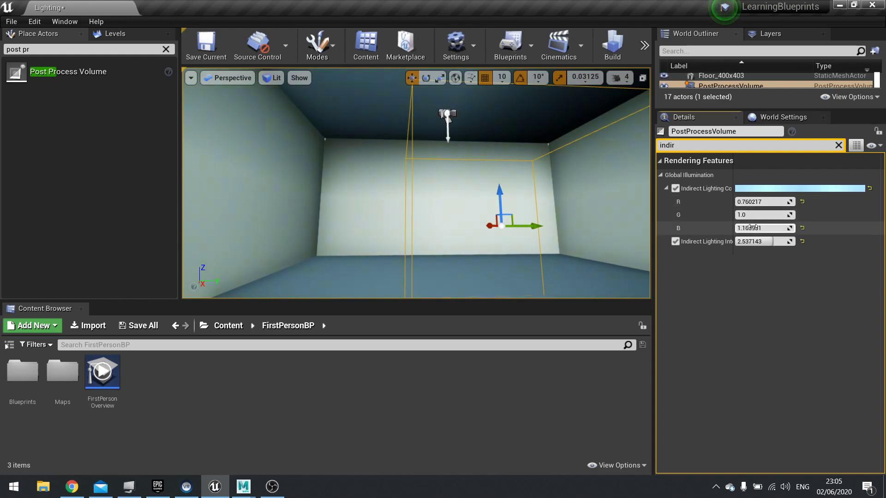
{"action": "mouse_move", "coordinate": [759, 213]}
{"action": "left_mouse_down"}
{"action": "mouse_move", "coordinate": [739, 214]}
{"action": "mouse_move", "coordinate": [747, 202]}
{"action": "mouse_move", "coordinate": [775, 202]}
{"action": "mouse_move", "coordinate": [778, 228]}
{"action": "mouse_move", "coordinate": [743, 215]}
{"action": "mouse_move", "coordinate": [780, 228]}
{"action": "mouse_move", "coordinate": [772, 202]}
{"action": "mouse_move", "coordinate": [761, 228]}
{"action": "left_mouse_up"}
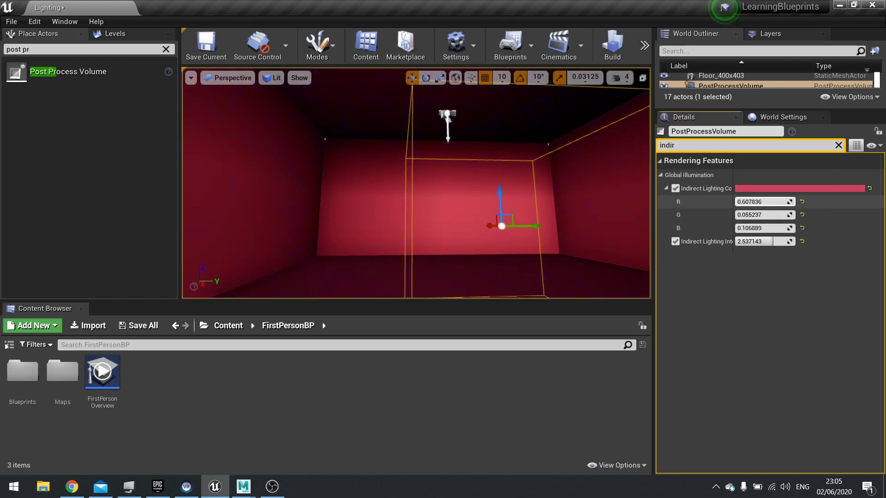
{"action": "left_click", "coordinate": [769, 189]}
{"action": "left_click_drag", "start_coordinate": [639, 245], "coordinate": [617, 270]}
{"action": "left_click", "coordinate": [689, 441]}
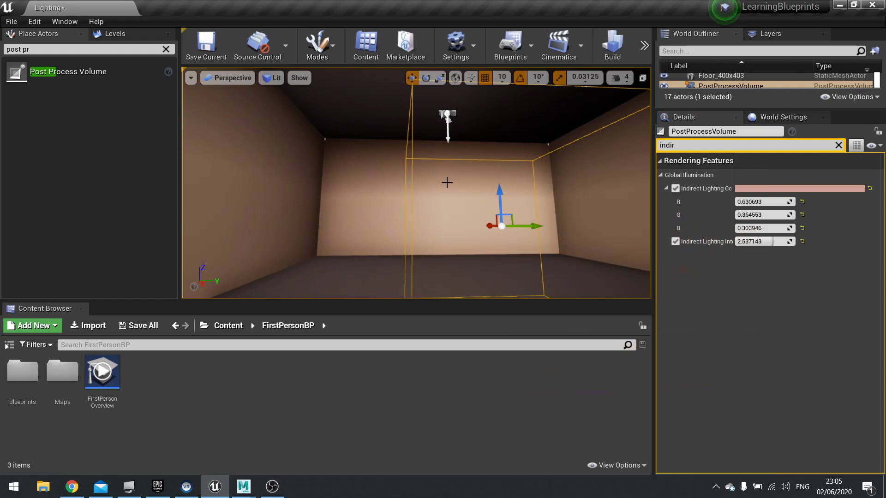
- Turn off Infinite Extent (Unbound) on the Post Process Volume
{"action": "mouse_move", "coordinate": [448, 182]}
{"action": "right_mouse_down"}
{"action": "mouse_move", "coordinate": [402, 170]}
{"action": "mouse_move", "coordinate": [369, 185]}
{"action": "mouse_move", "coordinate": [447, 183]}
{"action": "right_mouse_up"}
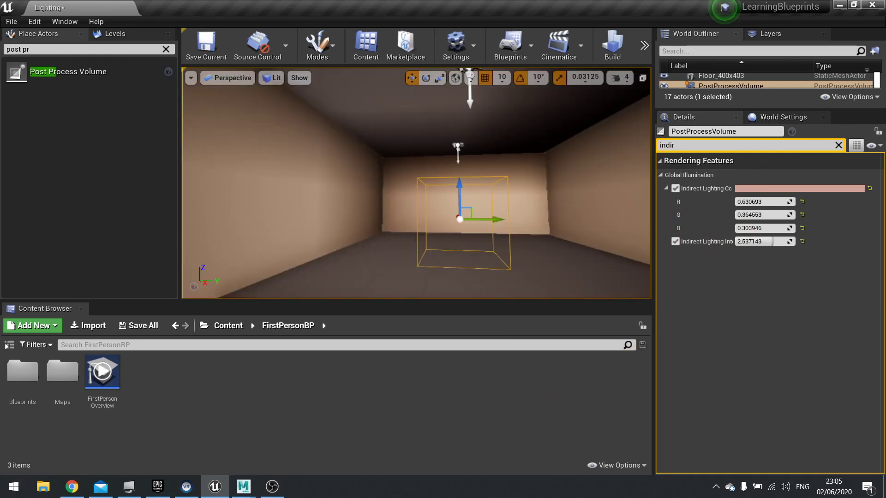
{"action": "left_click_drag", "start_coordinate": [455, 240], "coordinate": [455, 174]}
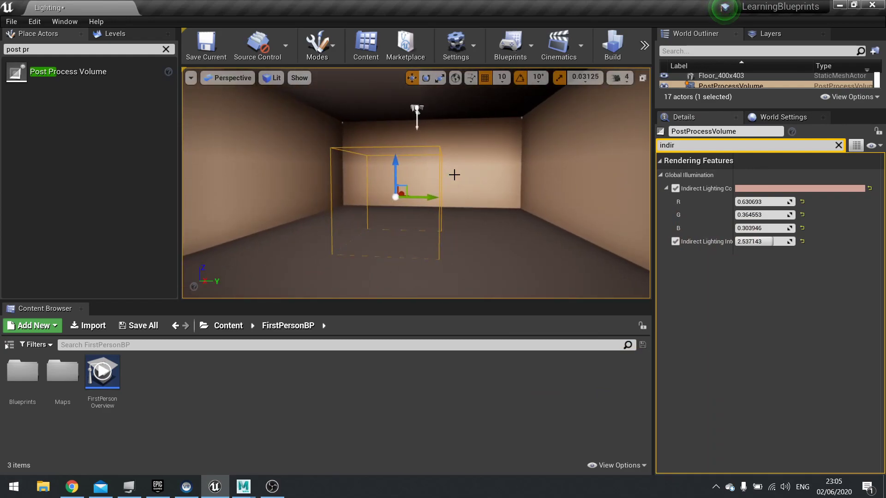
{"action": "key", "text": "d"}
{"action": "right_click_drag", "start_coordinate": [455, 198], "coordinate": [588, 183]}
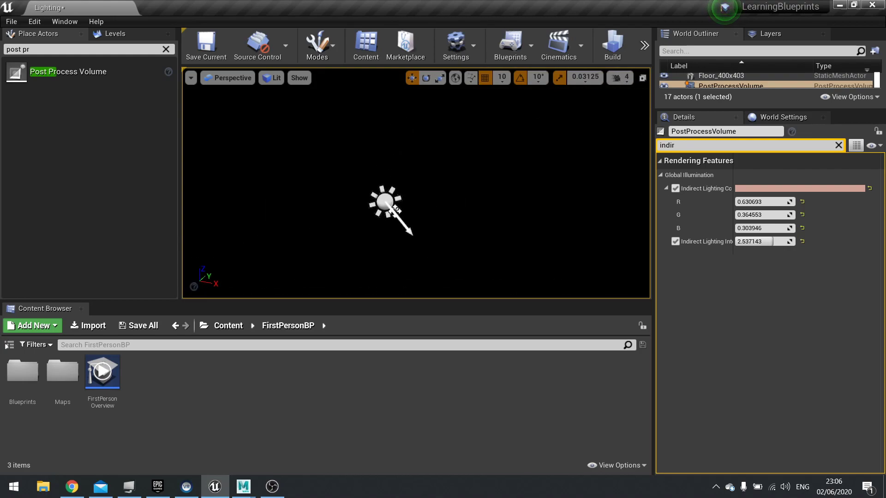
{"action": "right_click_drag", "start_coordinate": [391, 195], "coordinate": [230, 180]}
{"action": "left_click_drag", "start_coordinate": [403, 164], "coordinate": [392, 177]}
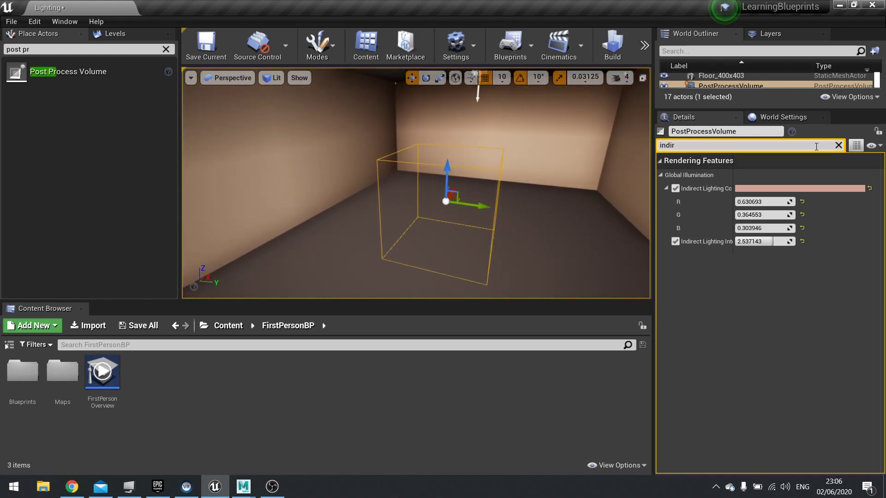
{"action": "left_click", "coordinate": [838, 147]}
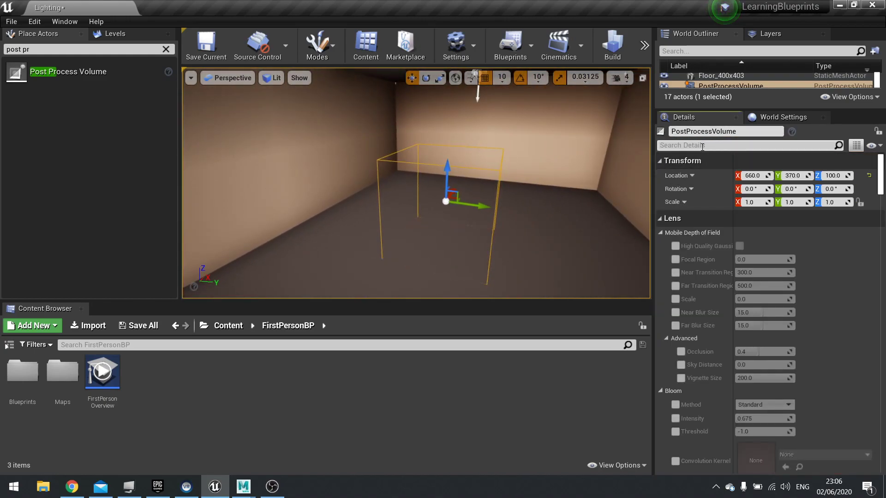
{"action": "left_click", "coordinate": [702, 146]}
{"action": "type", "text": "infin"}
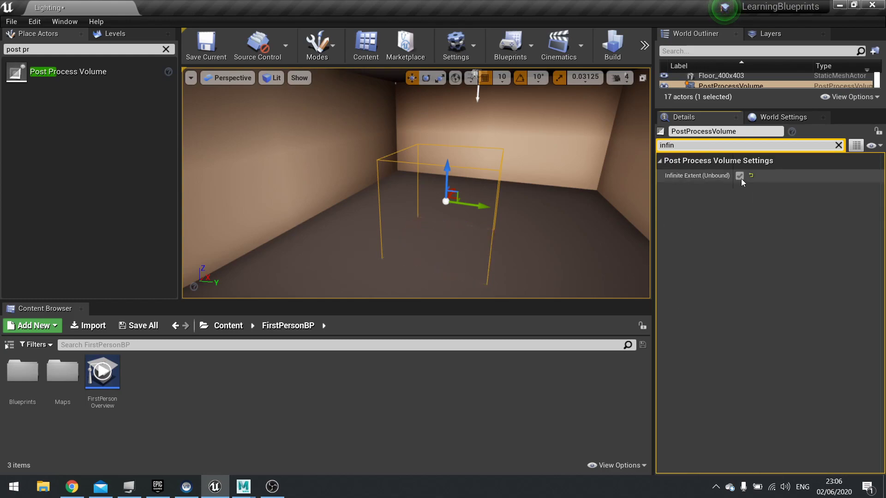
{"action": "left_click", "coordinate": [740, 175]}
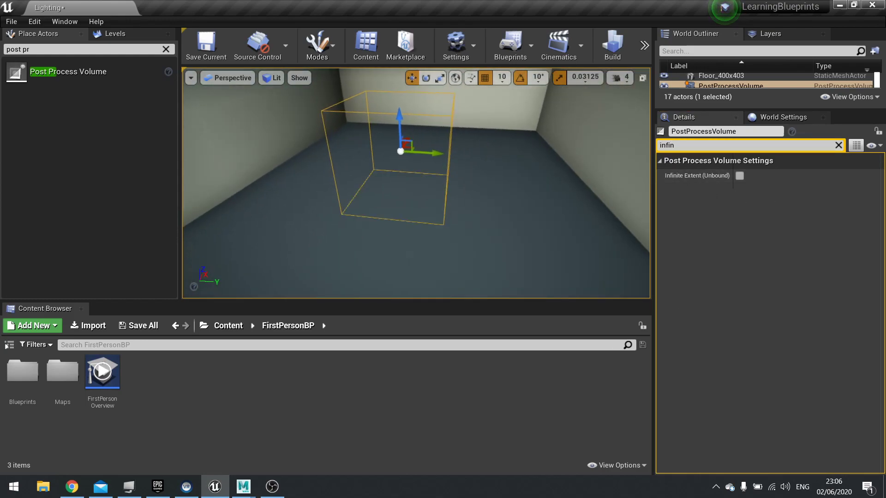
- Check the lighting inside and outside the volume's bounds, then turn Infinite Extent (Unbound) back on
{"action": "key", "text": "w"}
{"action": "right_click_drag", "start_coordinate": [415, 184], "coordinate": [614, 166]}
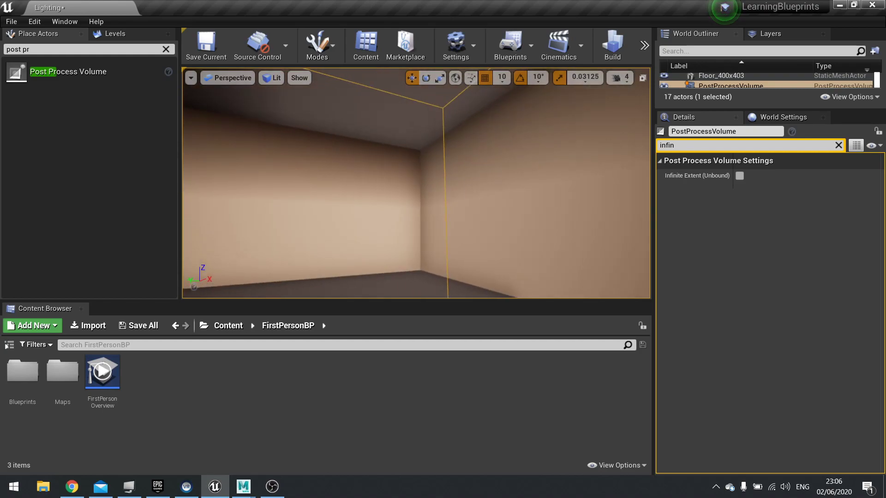
{"action": "right_click_drag", "start_coordinate": [417, 183], "coordinate": [417, 183]}
{"action": "key", "text": "w"}
{"action": "key", "text": "s"}
{"action": "key", "text": "w"}
{"action": "left_click", "coordinate": [838, 145]}
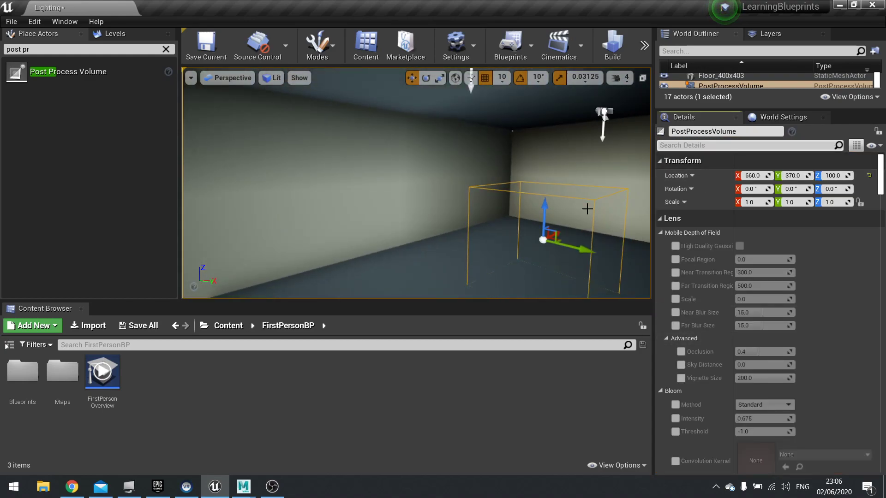
{"action": "left_click", "coordinate": [690, 145]}
{"action": "type", "text": "unboun"}
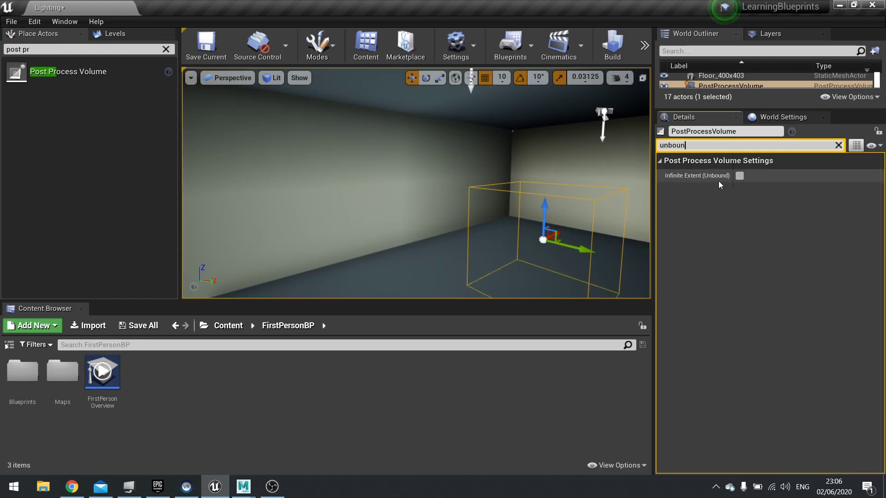
{"action": "left_click", "coordinate": [741, 177]}
{"action": "left_click", "coordinate": [811, 148]}
{"action": "left_click", "coordinate": [839, 145]}
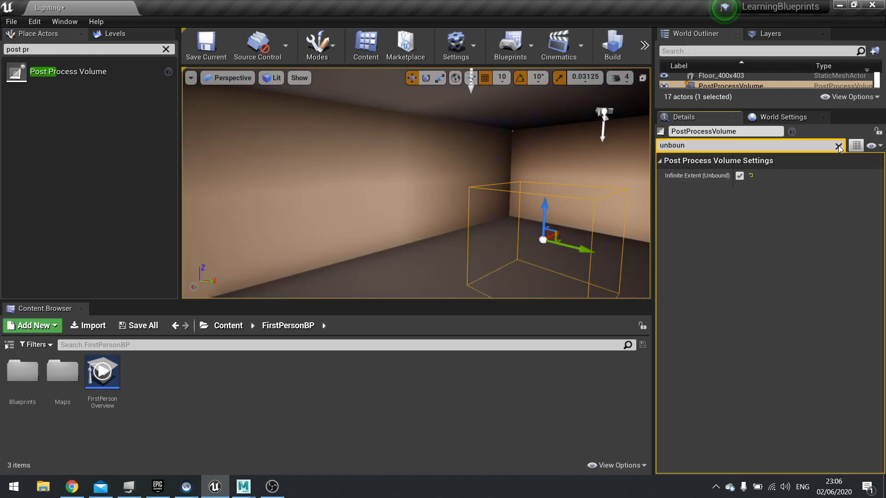
- Disable the volume's Indirect Lighting Color override and clear the details filter
{"action": "right_click_drag", "start_coordinate": [488, 211], "coordinate": [506, 211]}
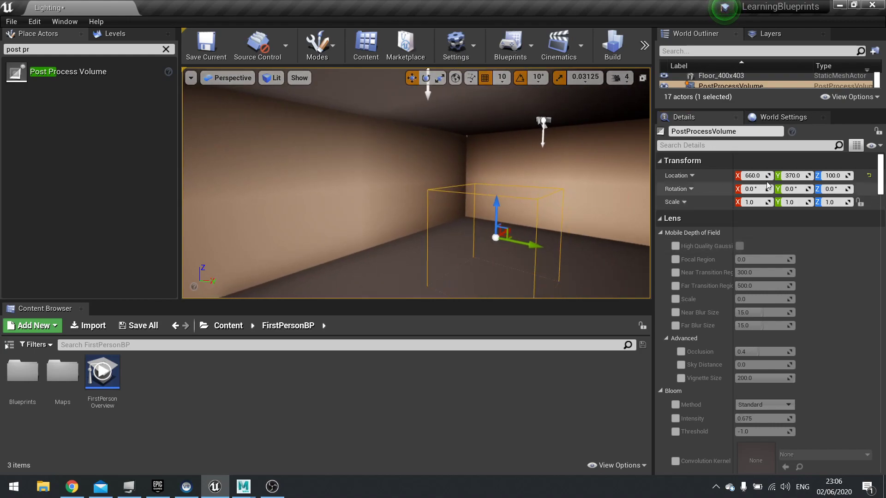
{"action": "type", "text": "indir"}
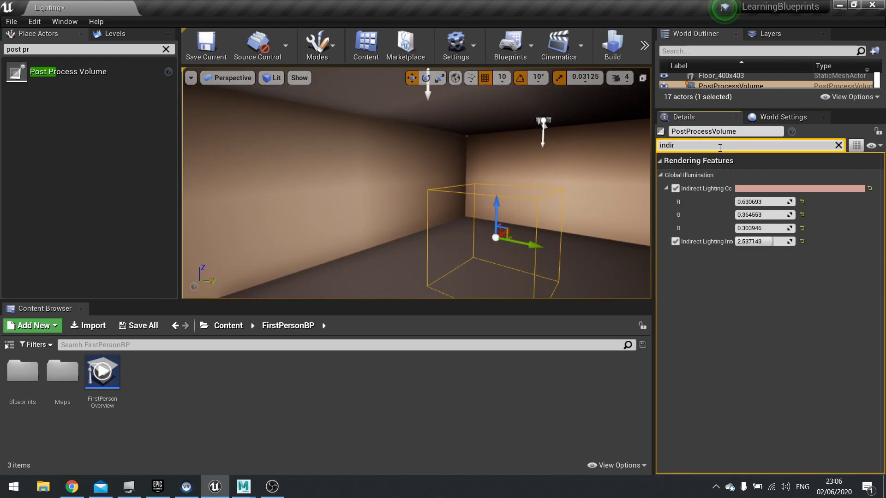
{"action": "left_click", "coordinate": [676, 189]}
{"action": "right_click_drag", "start_coordinate": [573, 198], "coordinate": [555, 208]}
{"action": "key", "text": "w"}
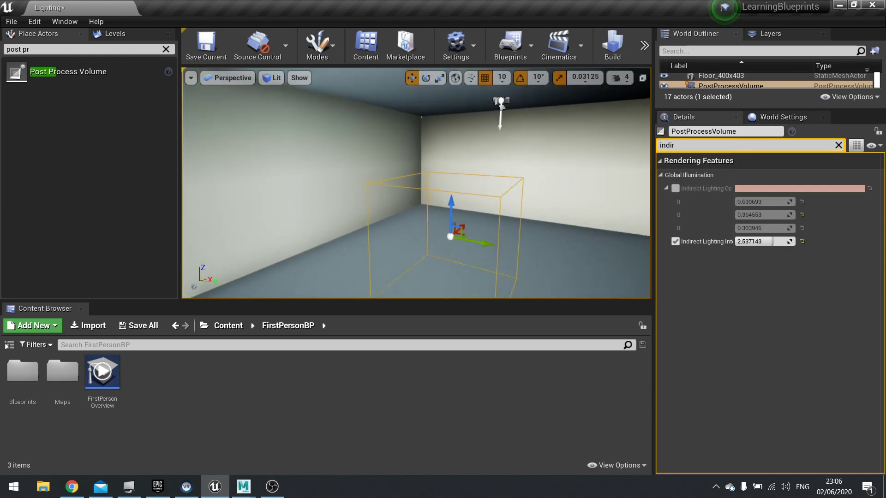
{"action": "left_click", "coordinate": [839, 145]}
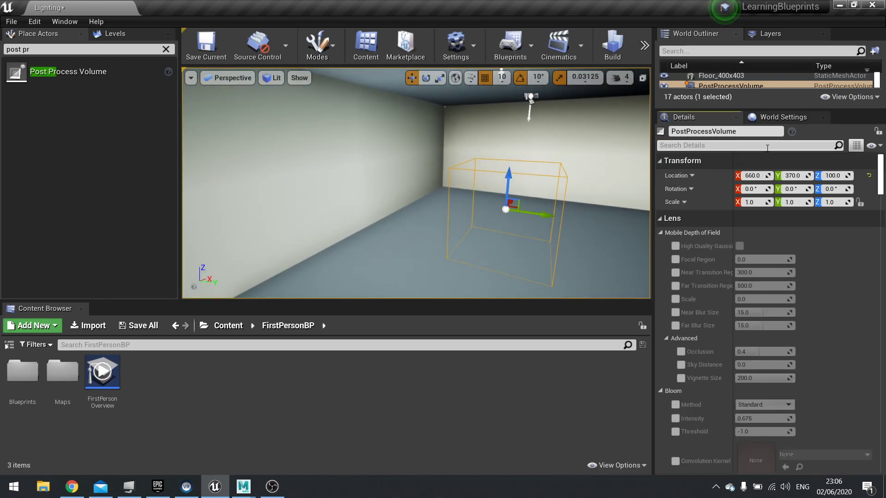
- Filter the volume's details for "bright" and enable the Min Brightness and Max Brightness exposure overrides
{"action": "type", "text": "bright"}
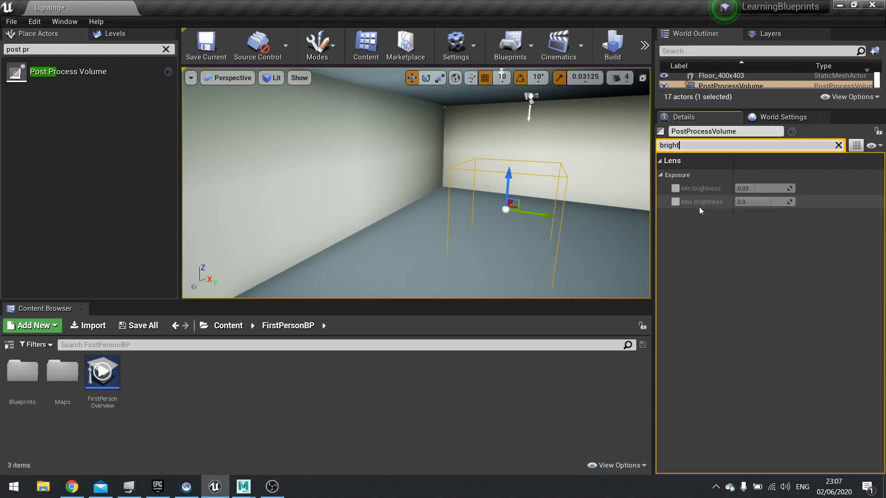
{"action": "left_click", "coordinate": [677, 189]}
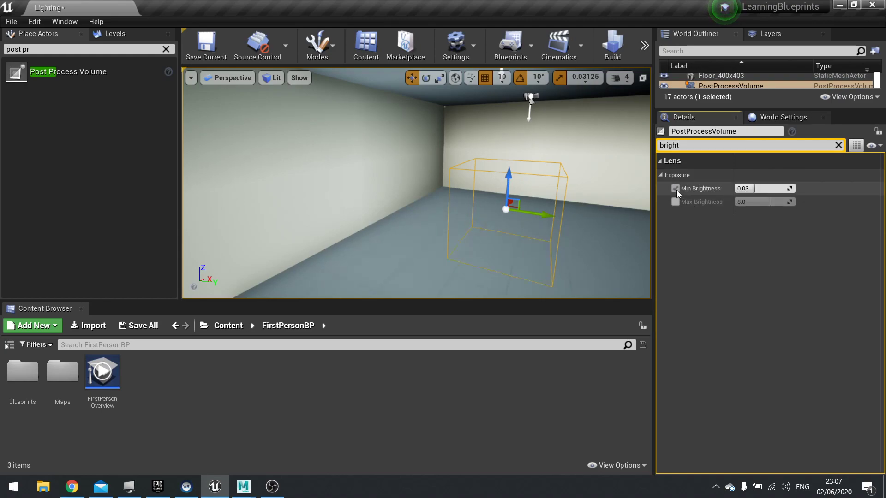
{"action": "left_click", "coordinate": [675, 203]}
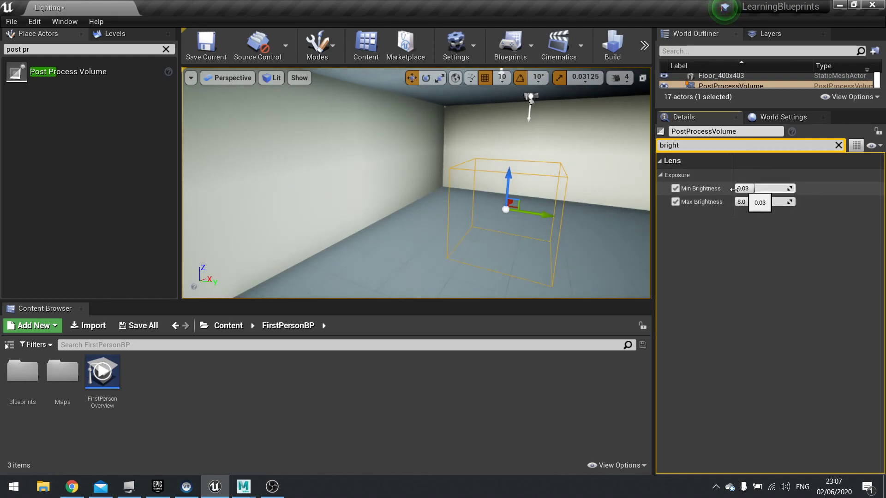
- Adjust the volume's exposure to a Min Brightness of about -5.23 and a Max Brightness of about 7.31, checking the room's lighting
{"action": "right_click_drag", "start_coordinate": [541, 185], "coordinate": [569, 175]}
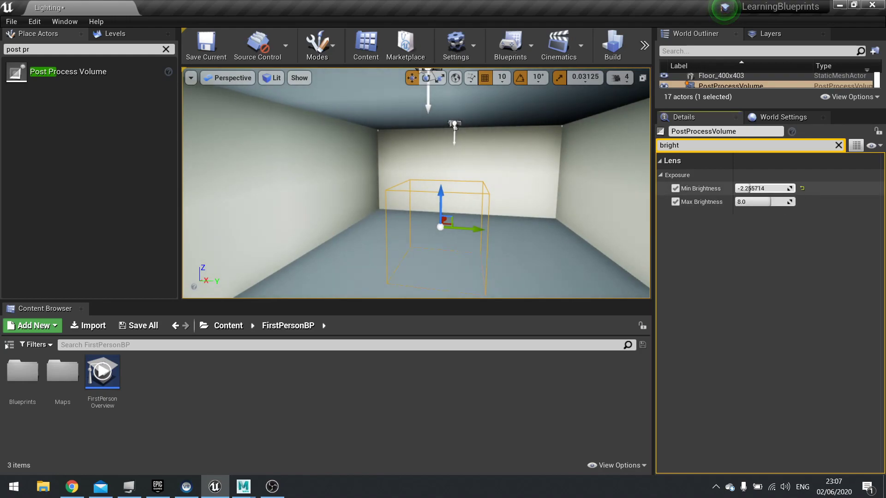
{"action": "mouse_move", "coordinate": [738, 188]}
{"action": "left_mouse_down"}
{"action": "mouse_move", "coordinate": [767, 189]}
{"action": "mouse_move", "coordinate": [749, 202]}
{"action": "mouse_move", "coordinate": [764, 201]}
{"action": "mouse_move", "coordinate": [751, 189]}
{"action": "left_mouse_up"}
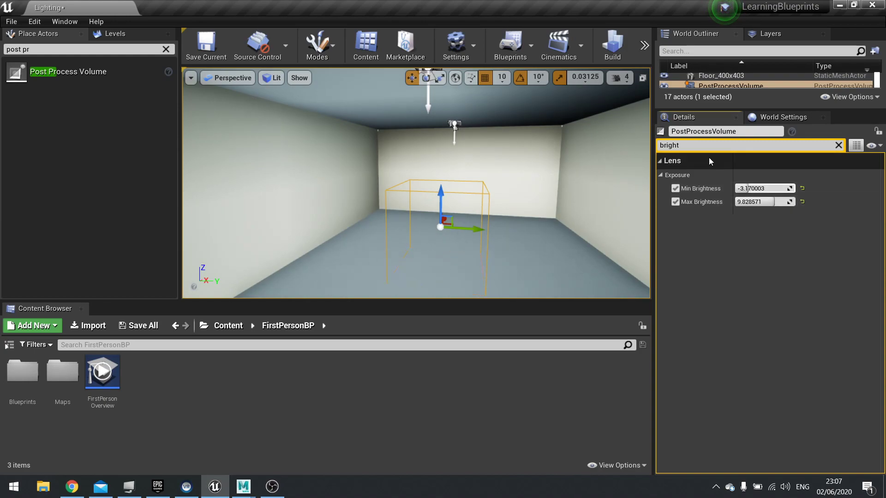
{"action": "mouse_move", "coordinate": [750, 188]}
{"action": "left_mouse_down"}
{"action": "mouse_move", "coordinate": [761, 205]}
{"action": "mouse_move", "coordinate": [781, 202]}
{"action": "mouse_move", "coordinate": [744, 189]}
{"action": "left_mouse_up"}
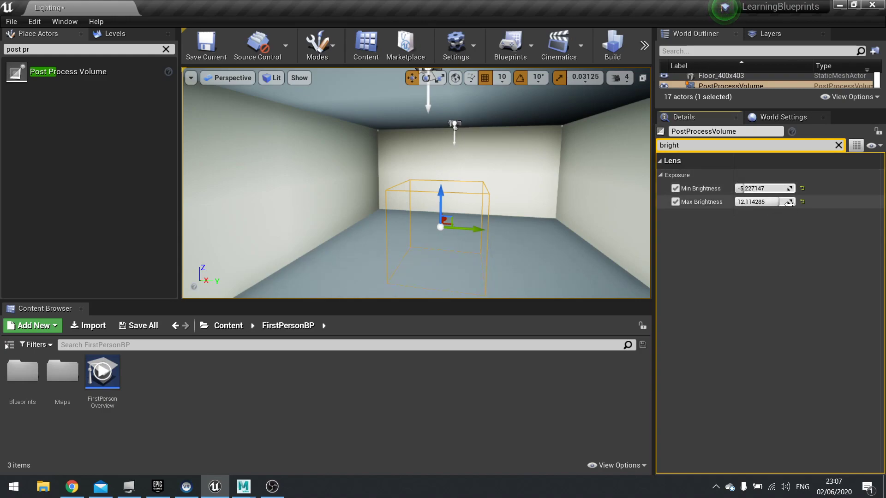
{"action": "right_click_drag", "start_coordinate": [550, 208], "coordinate": [309, 208]}
{"action": "right_click_drag", "start_coordinate": [507, 201], "coordinate": [507, 201]}
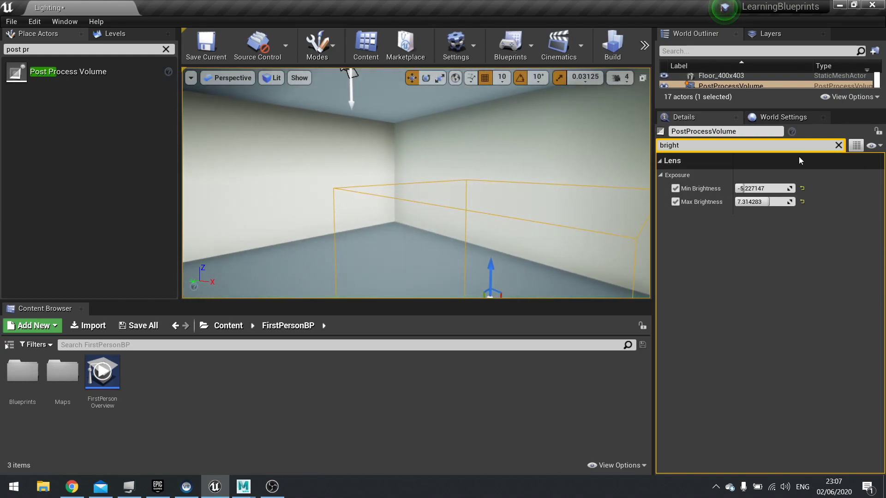
- Clear the details filter and look through the volume's bloom, exposure, dirt mask, camera and color grading settings
{"action": "left_click", "coordinate": [839, 145]}
{"action": "scroll", "coordinate": [689, 314], "scroll_direction": "down", "scroll_amount": 15}
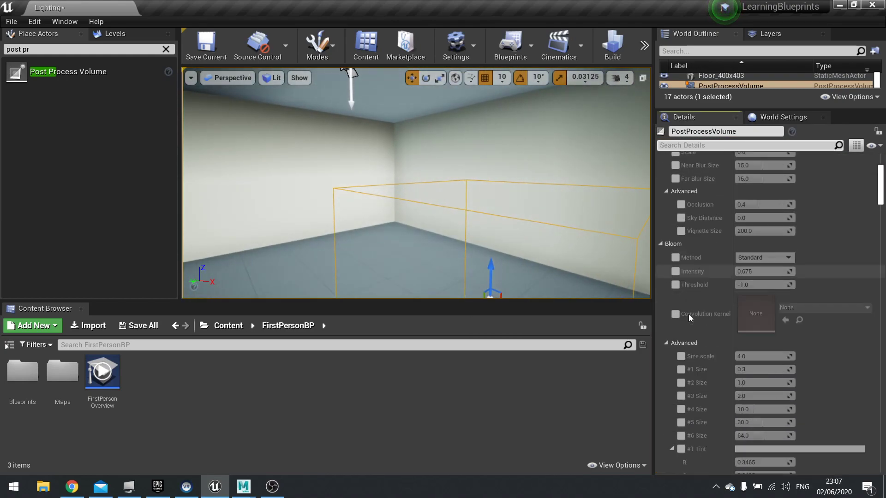
{"action": "scroll", "coordinate": [690, 309], "scroll_direction": "down", "scroll_amount": 12}
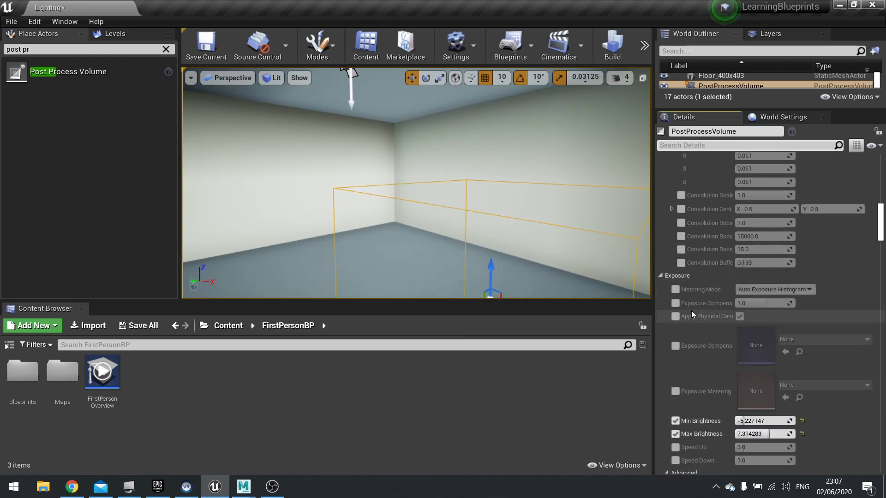
{"action": "scroll", "coordinate": [692, 309], "scroll_direction": "down", "scroll_amount": 10}
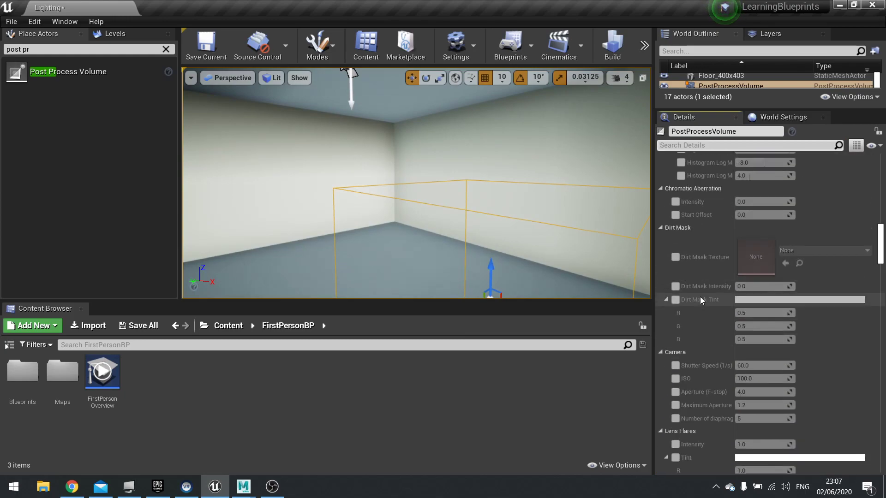
{"action": "scroll", "coordinate": [699, 293], "scroll_direction": "down", "scroll_amount": 12}
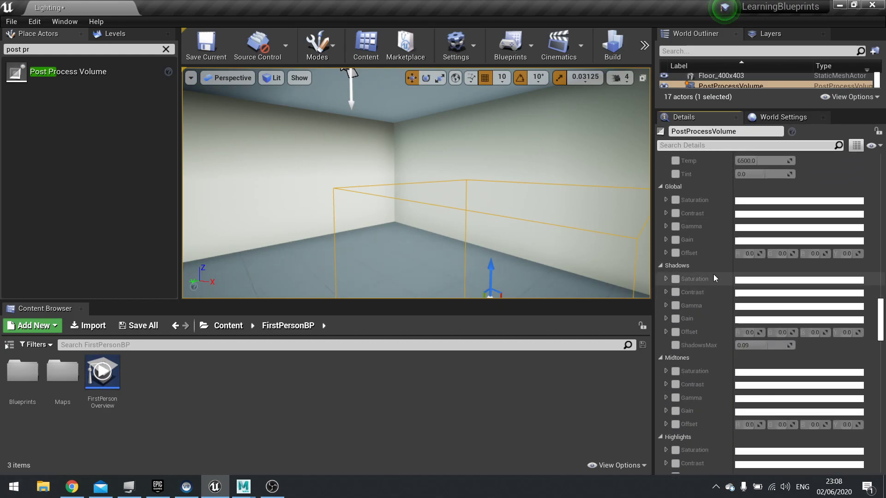
{"action": "scroll", "coordinate": [708, 284], "scroll_direction": "down", "scroll_amount": 2}
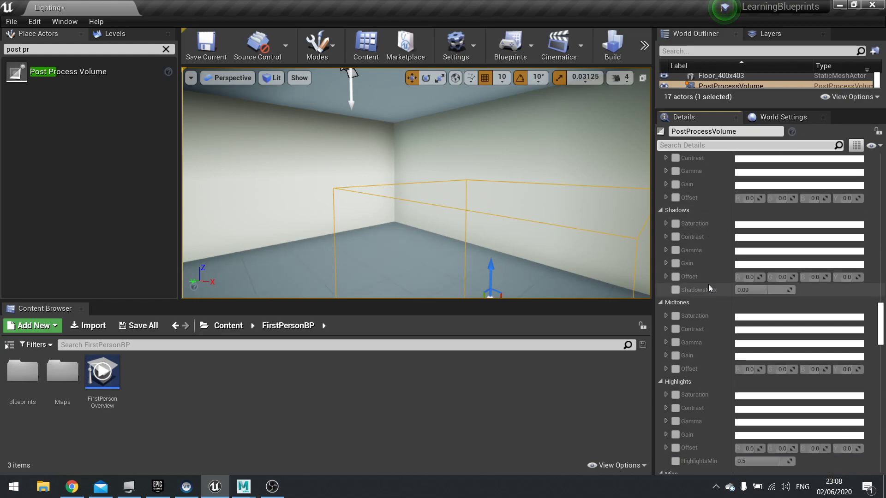